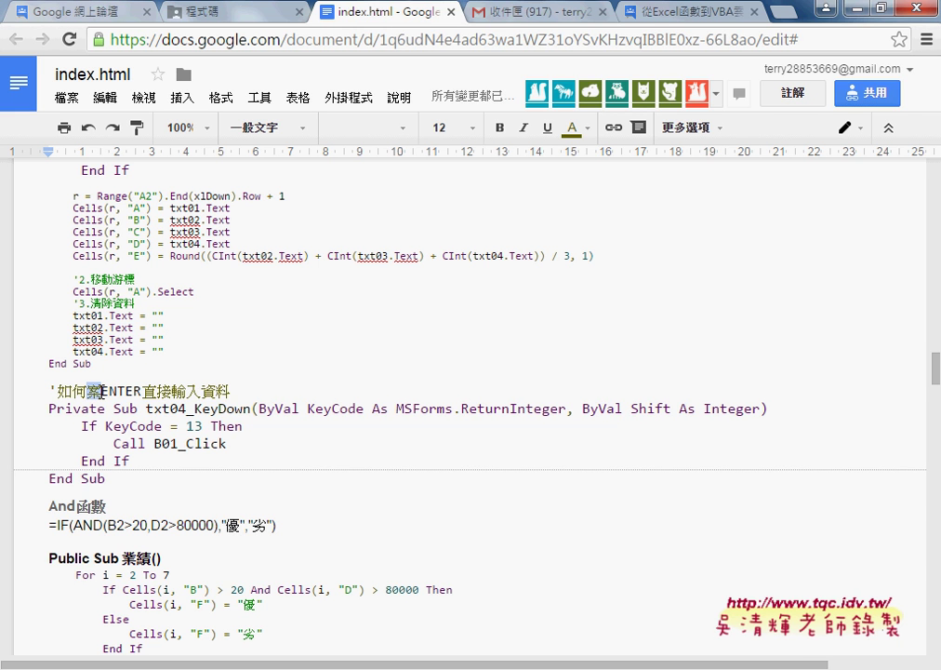
# Step: Replace 業 with candidate 按 so the comment reads '如何按ENTER直接輸入資料', then minimize Chrome
pyautogui.press('BackSpace')
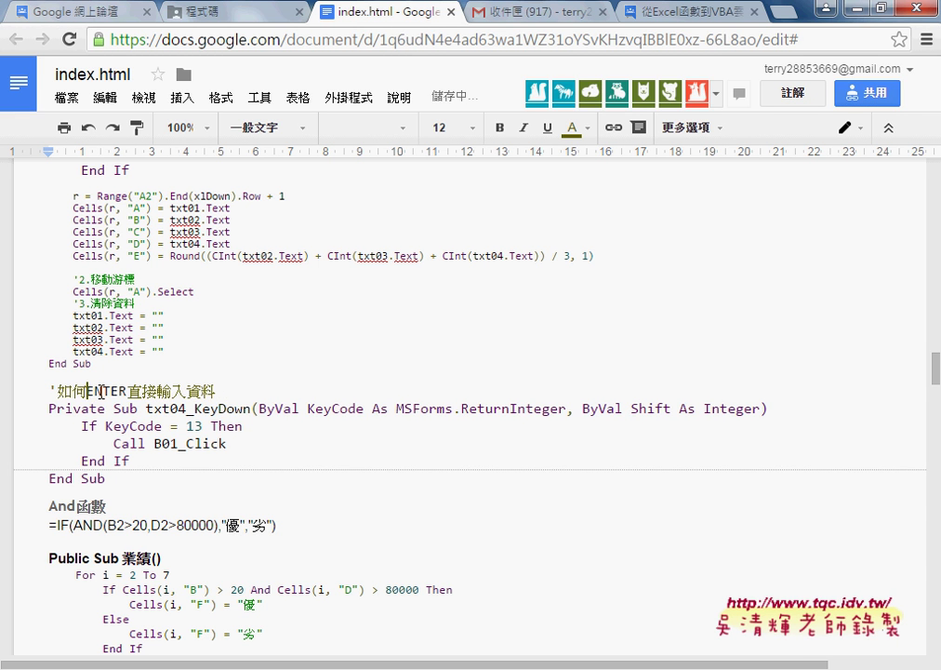
pyautogui.write('業')
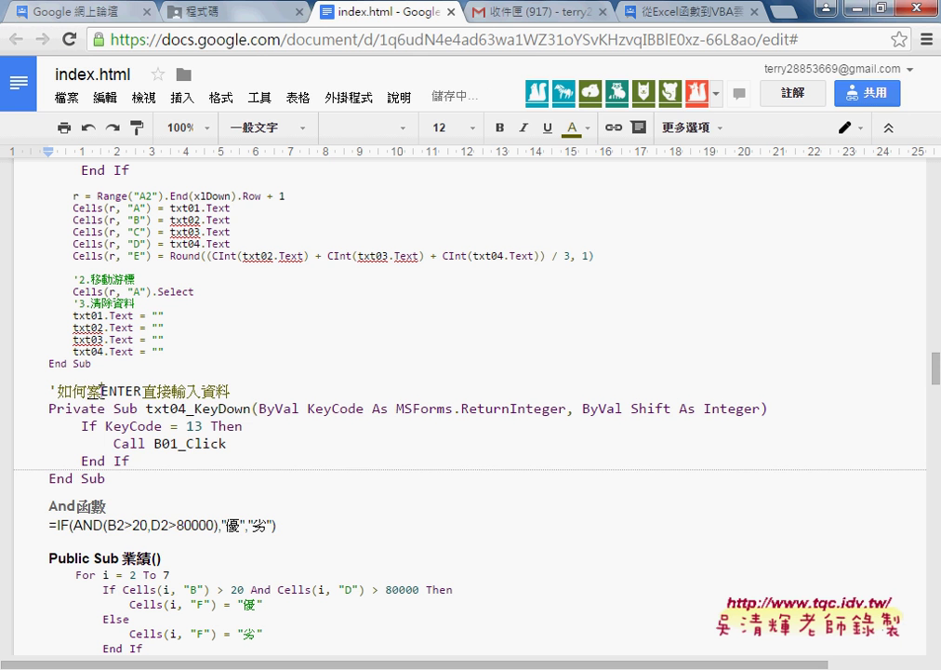
pyautogui.press('Down')
pyautogui.press('Down')
pyautogui.press('Down')
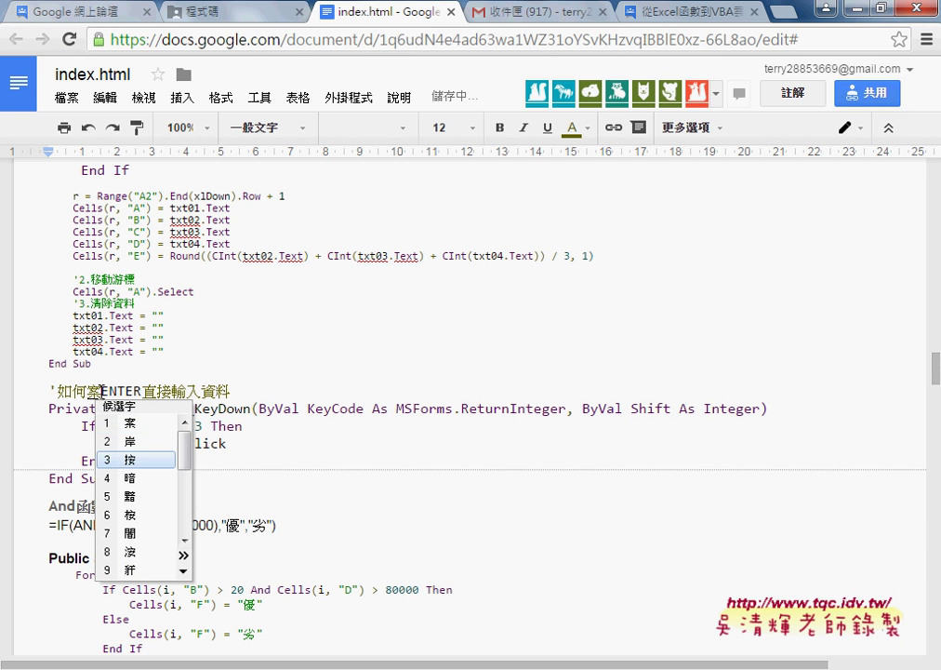
pyautogui.press('Return')
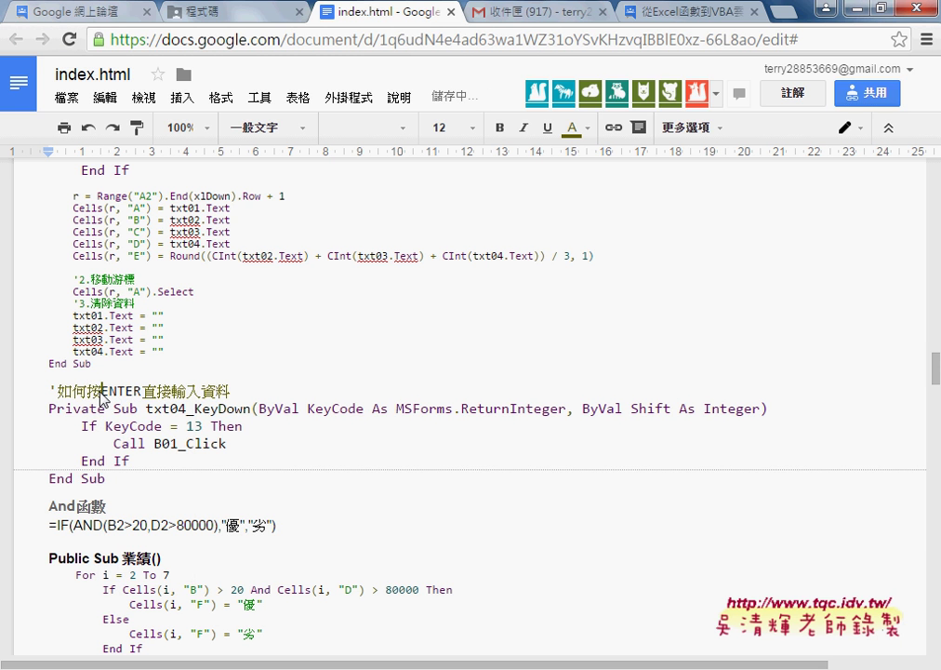
pyautogui.click(850, 10)
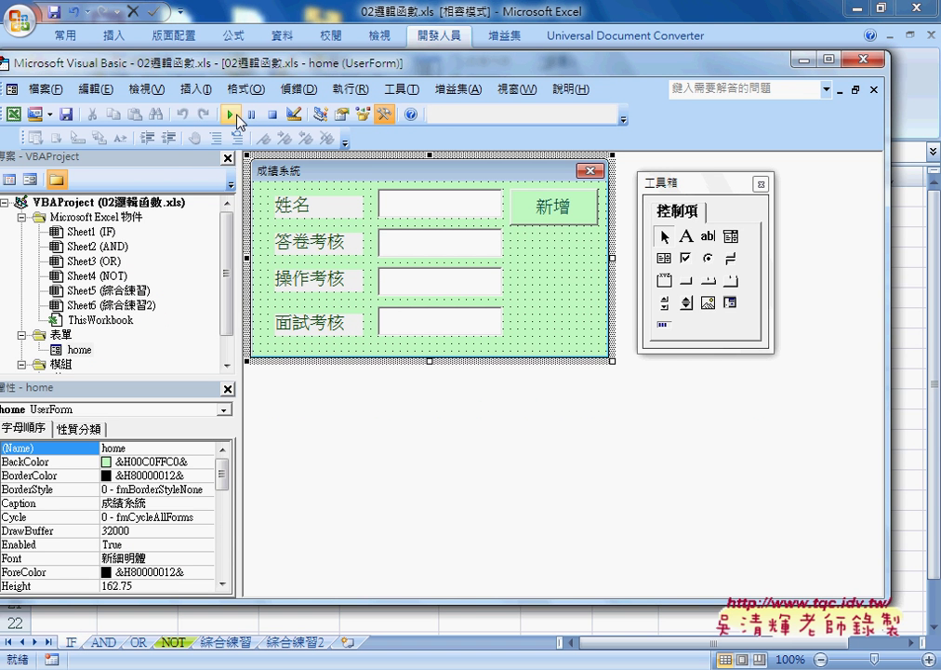
# Step: Run the form and enter student CCC with scores 85, 89 and 89
pyautogui.click(237, 117)
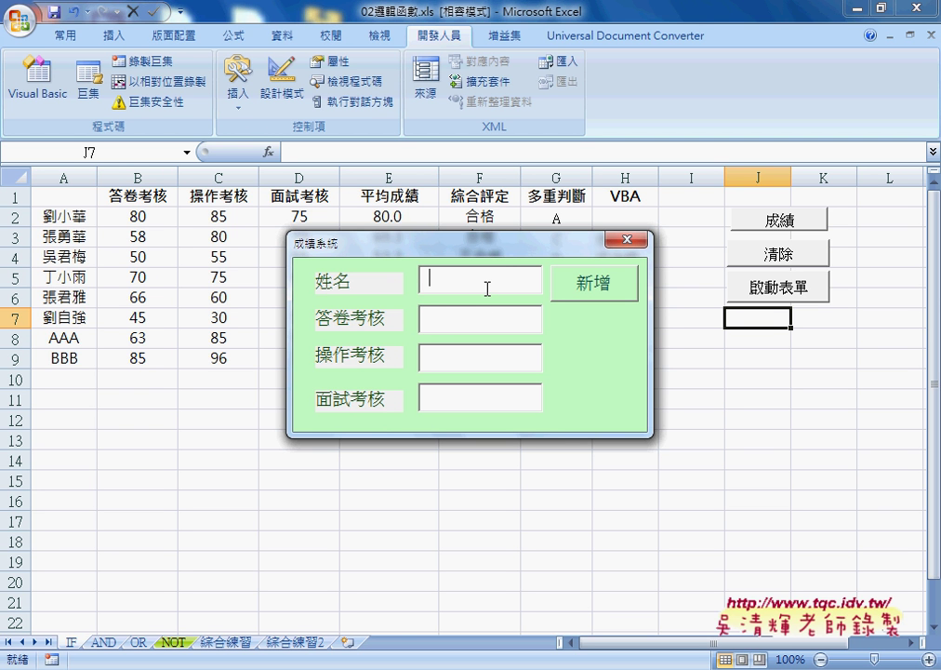
pyautogui.write('CCC')
pyautogui.press('Tab')
pyautogui.write('85')
pyautogui.press('Tab')
pyautogui.write('89')
pyautogui.press('Tab')
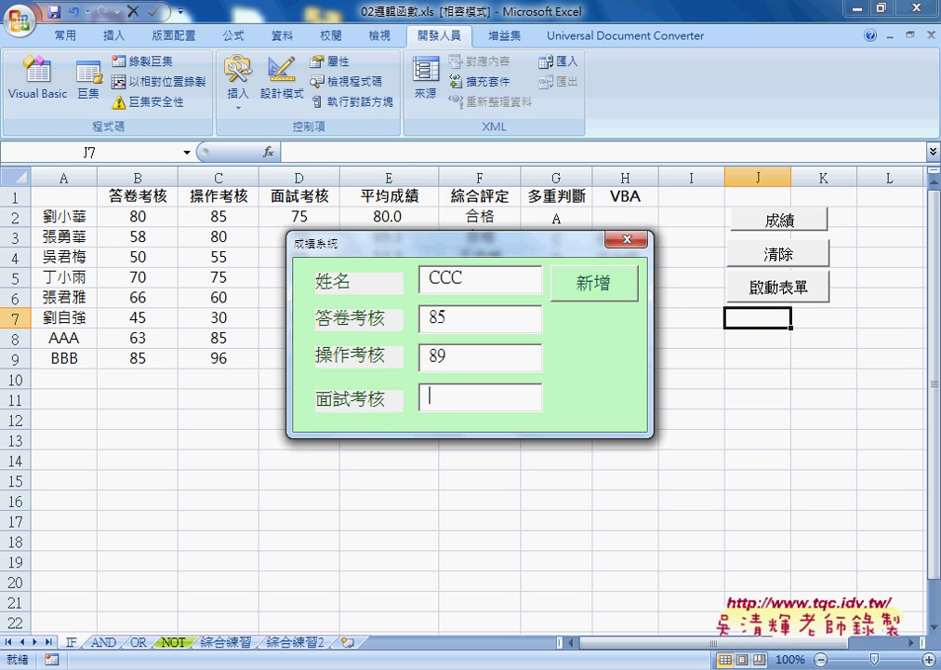
pyautogui.write('89')
# Step: Add the CCC record as row 10 and put the caret back in 面試考核
pyautogui.press('Tab')
pyautogui.press('Return')
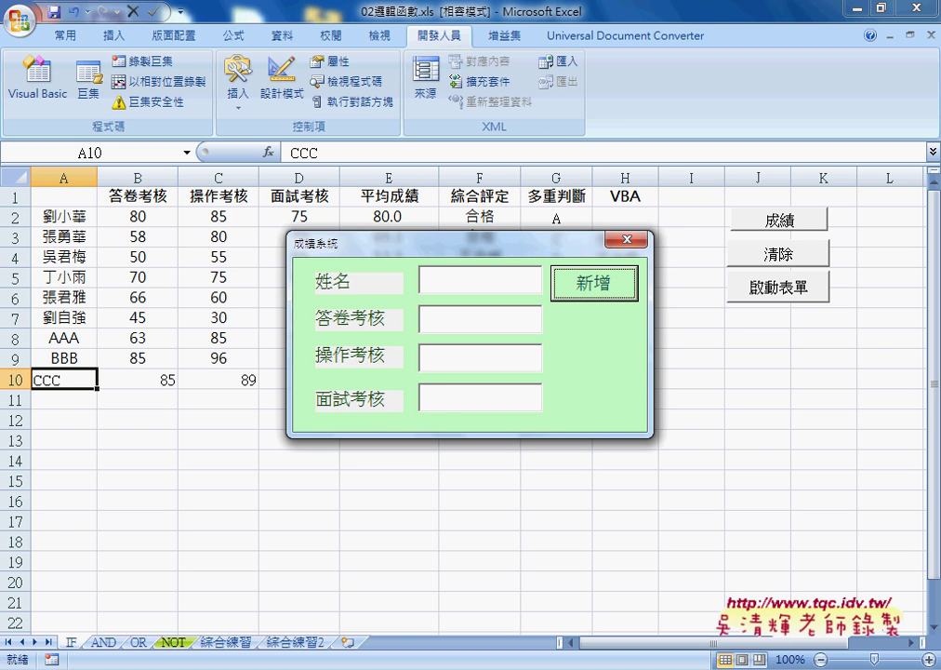
pyautogui.click(442, 398)
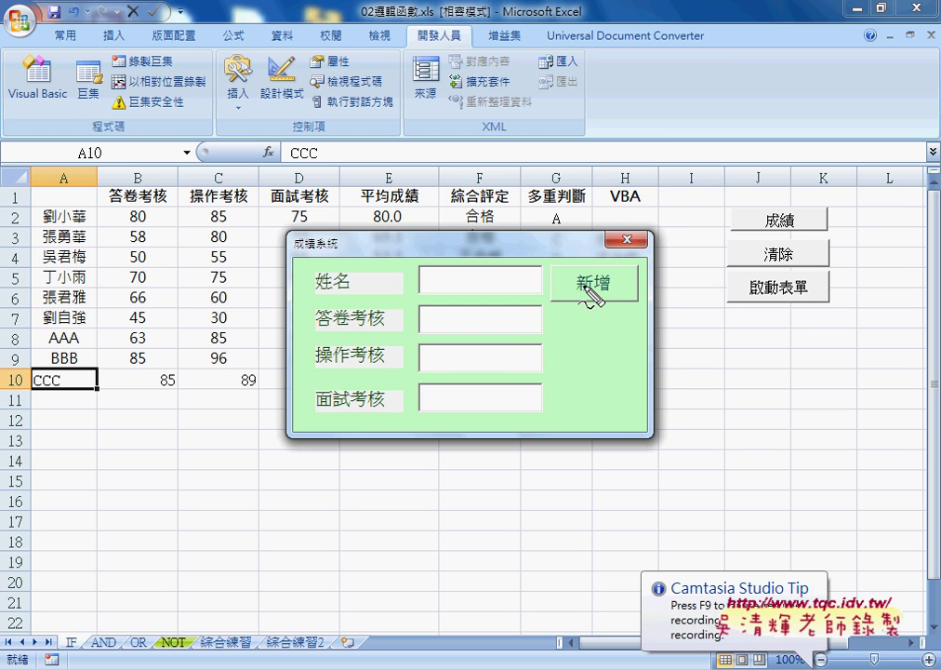
# Step: Mark up the running form with pen annotations, then return to the VBA editor
pyautogui.moveTo(451, 381); pyautogui.dragTo(457, 428)
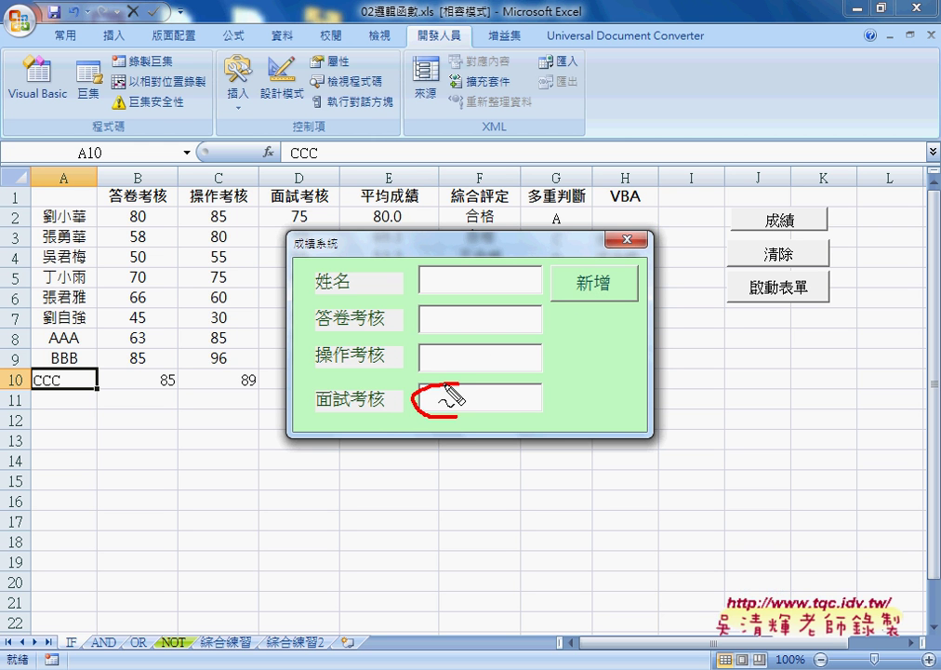
pyautogui.moveTo(612, 303); pyautogui.dragTo(625, 281)
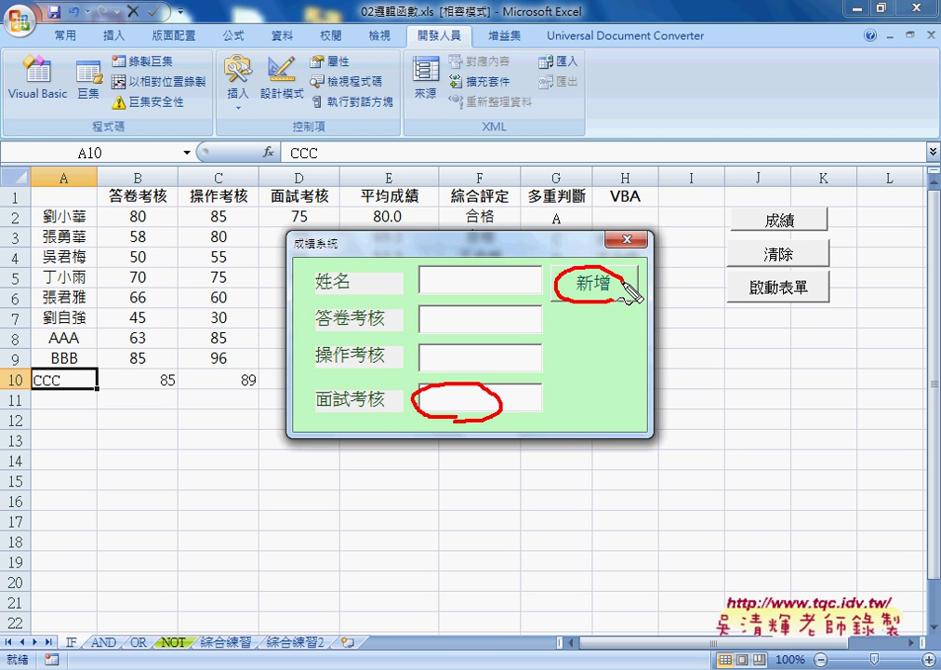
pyautogui.moveTo(516, 403); pyautogui.dragTo(635, 332)
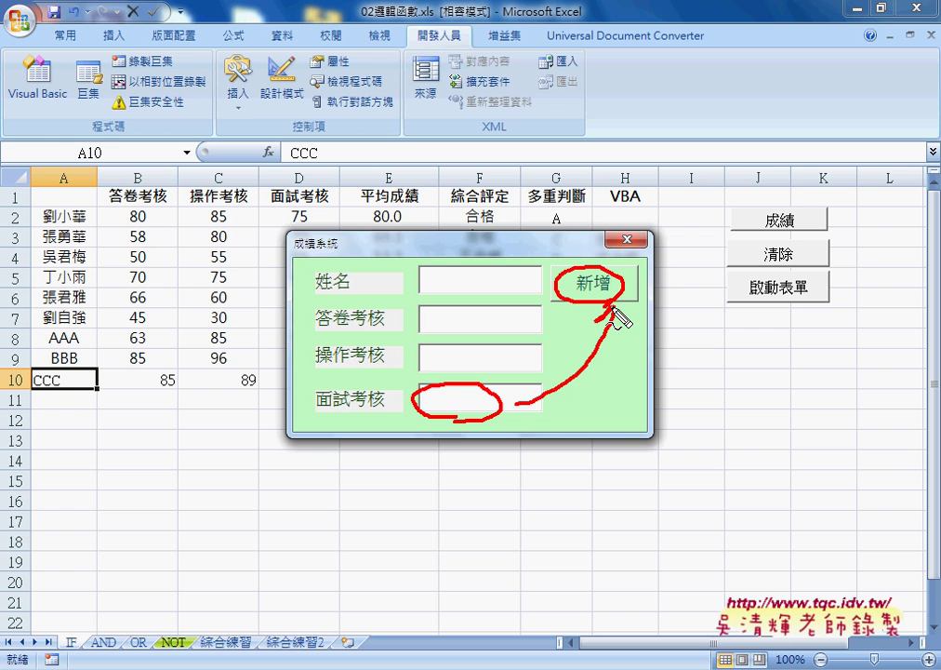
pyautogui.moveTo(437, 394); pyautogui.dragTo(435, 413)
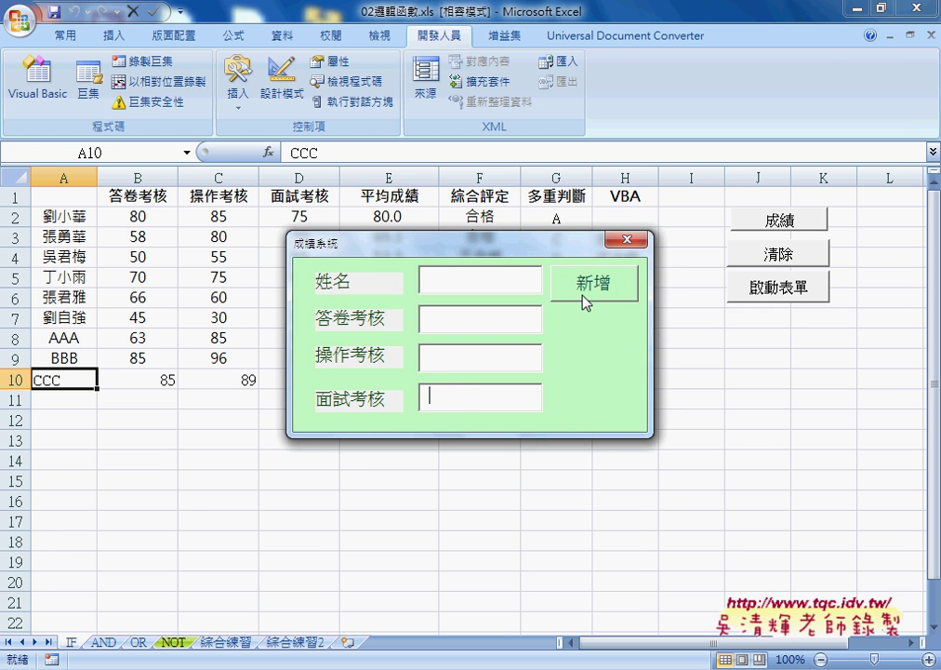
pyautogui.click(588, 296)
# Step: Stop the form and create an empty txt04_KeyDown procedure, highlighting its KeyCode parameter
pyautogui.click(625, 243)
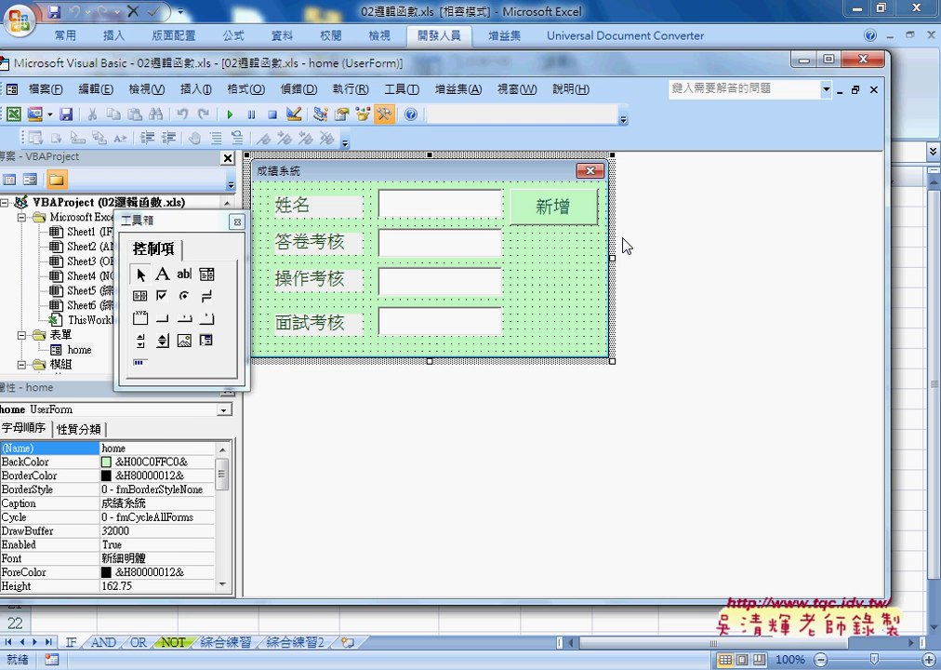
pyautogui.click(447, 326)
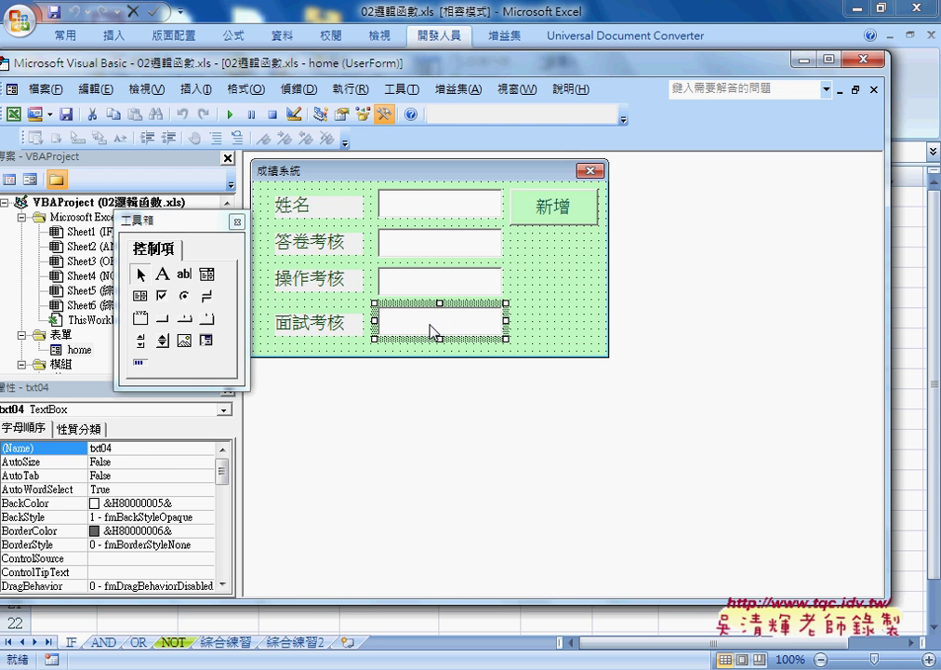
pyautogui.doubleClick(431, 329)
pyautogui.click(679, 162)
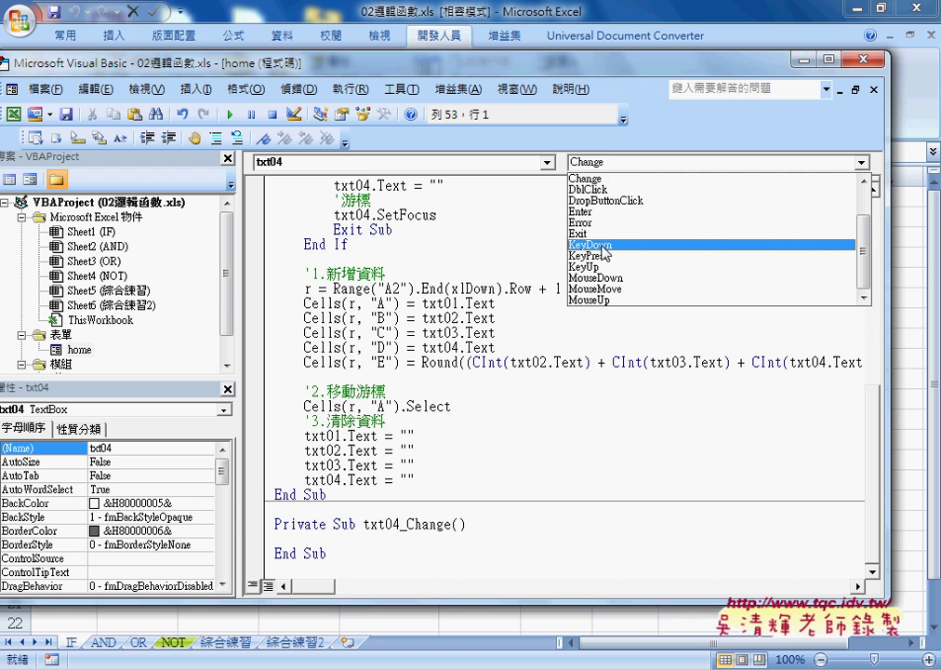
pyautogui.click(591, 245)
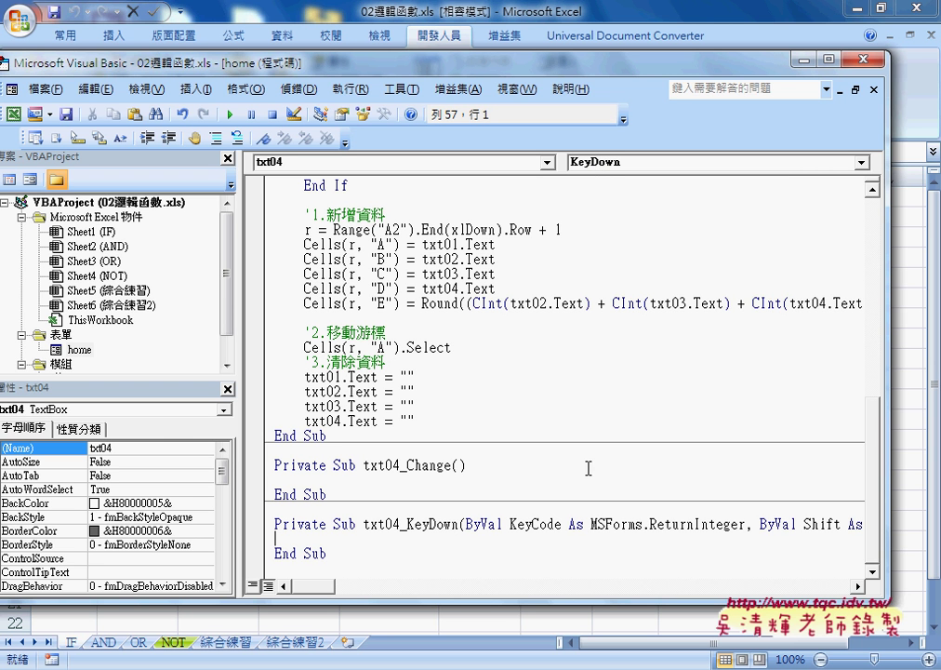
pyautogui.moveTo(510, 527); pyautogui.dragTo(563, 524)
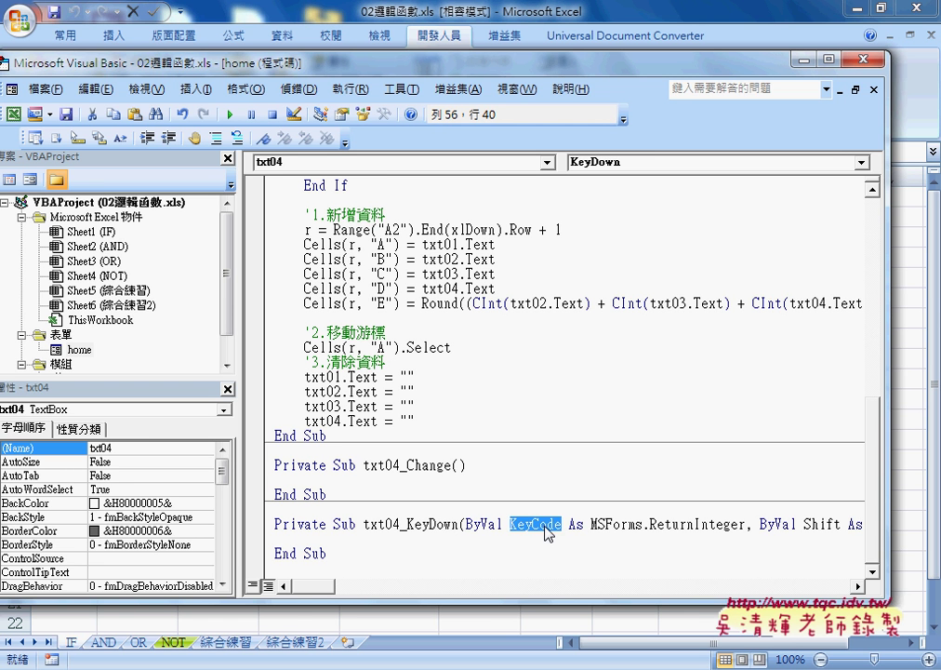
# Step: Start an indented If line in the txt04_KeyDown body and dismiss the compile error
pyautogui.click(504, 540)
pyautogui.press('Tab')
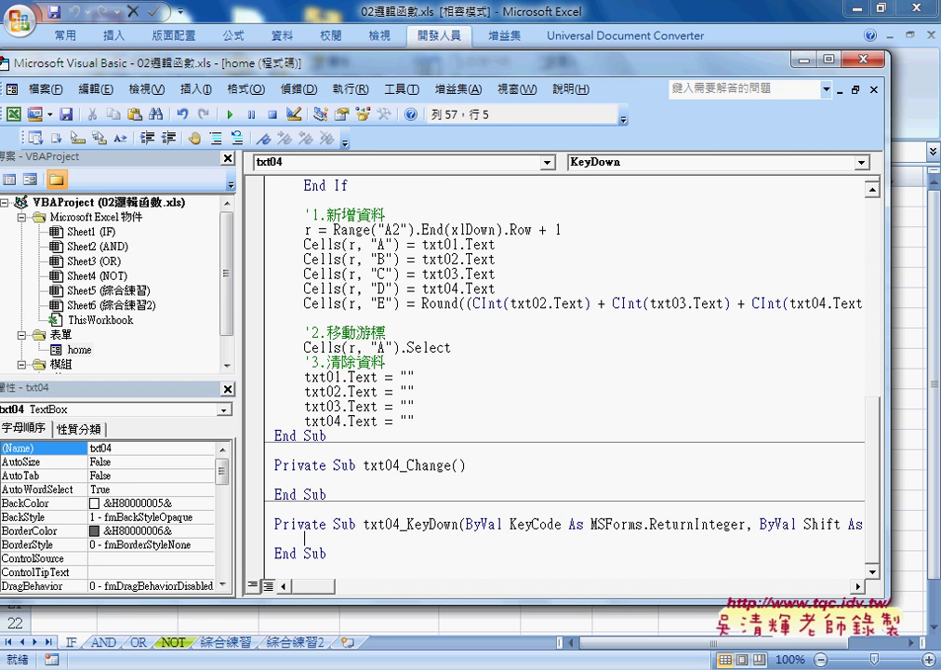
pyautogui.write('if')
pyautogui.click(406, 419)
pyautogui.click(456, 424)
# Step: Complete the condition as If KeyCode = 13 Then using the copied KeyCode parameter name
pyautogui.doubleClick(515, 525)
pyautogui.hotkey('ctrl', 'c')
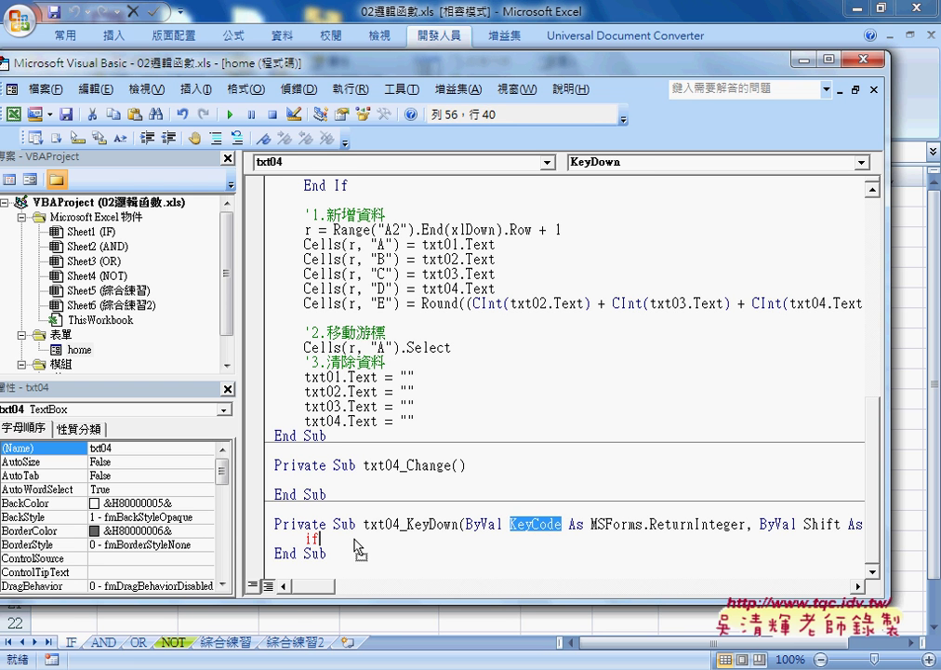
pyautogui.click(337, 538)
pyautogui.hotkey('ctrl', 'v')
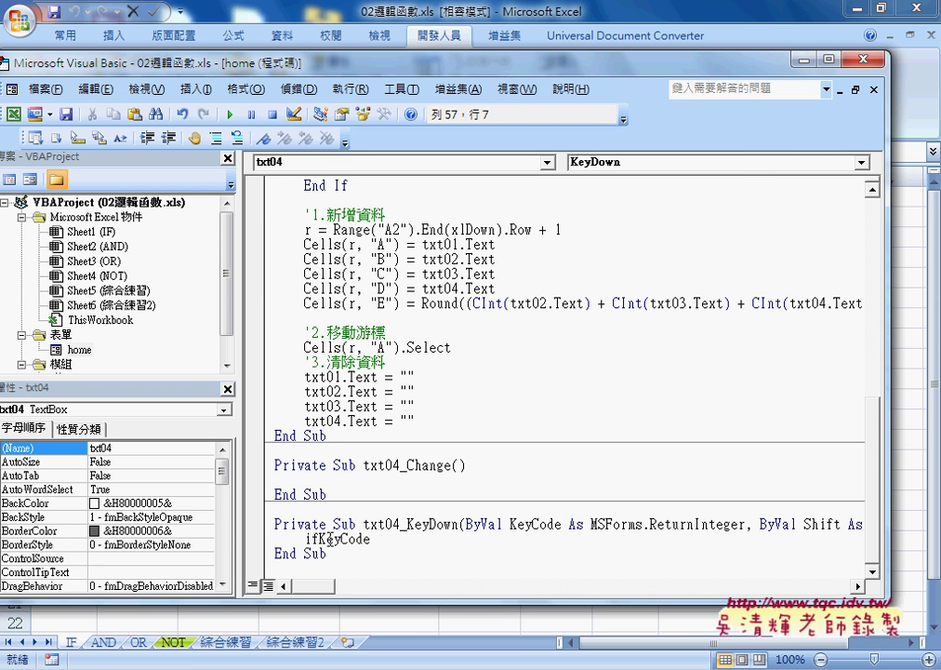
pyautogui.click(320, 538)
pyautogui.click(403, 542)
pyautogui.write('=')
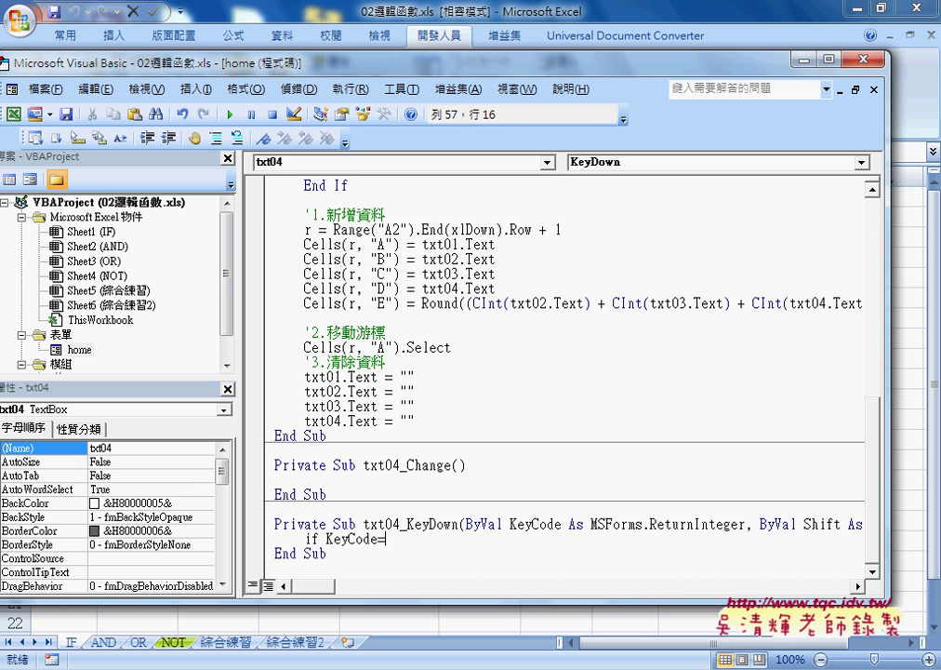
pyautogui.write('13')
pyautogui.write(' the')
pyautogui.write('n')
pyautogui.press('Return')
pyautogui.press('Return')
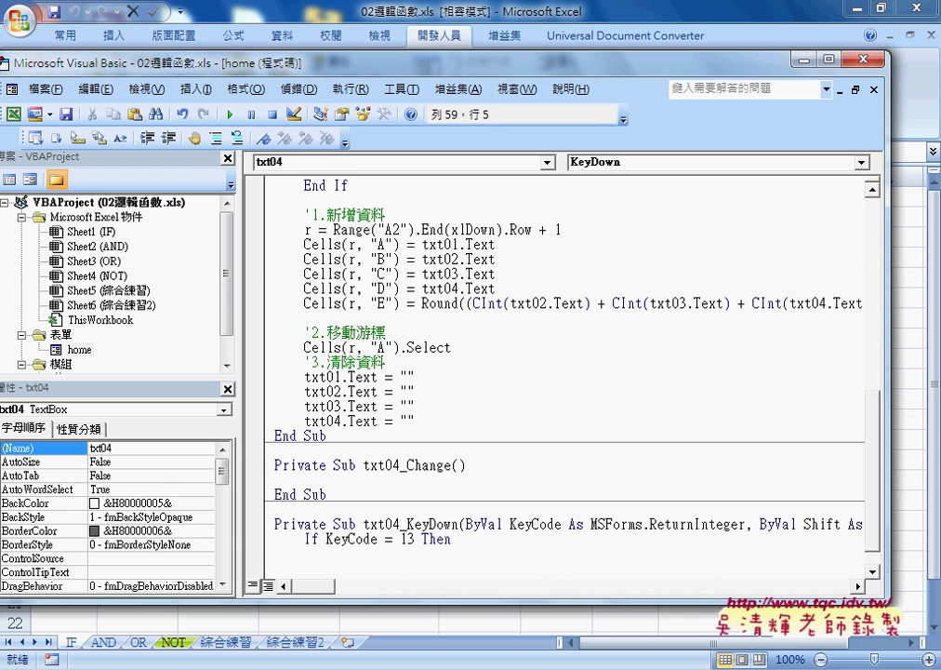
# Step: Close the block with End If and begin an indented call line inside it
pyautogui.write('end i')
pyautogui.write('f')
pyautogui.click(353, 553)
pyautogui.press('Tab')
pyautogui.write('ca')
pyautogui.write('ll')
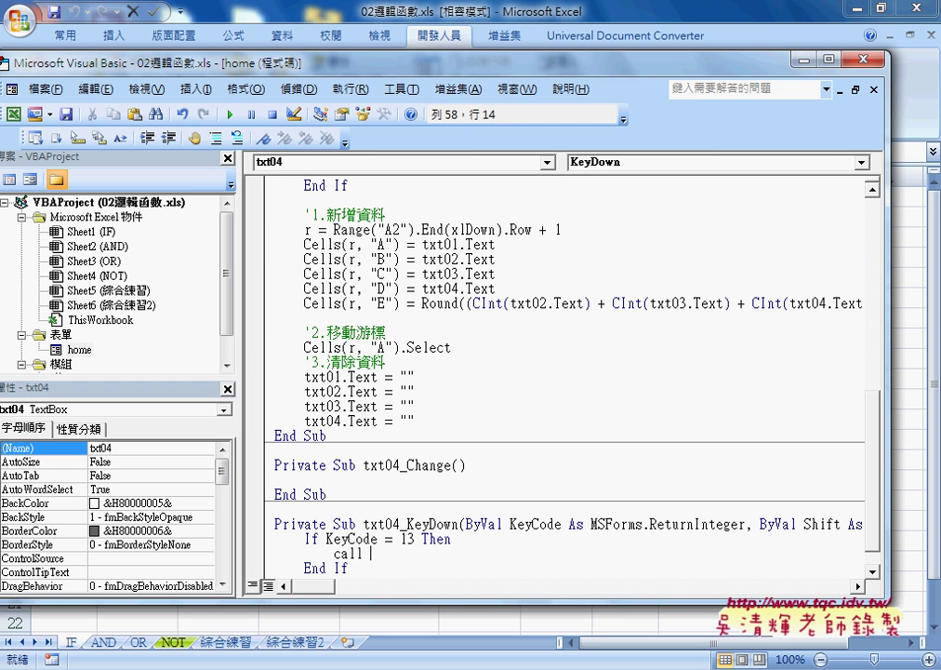
pyautogui.scroll(1, 477, 541)
pyautogui.scroll(3, 477, 541)
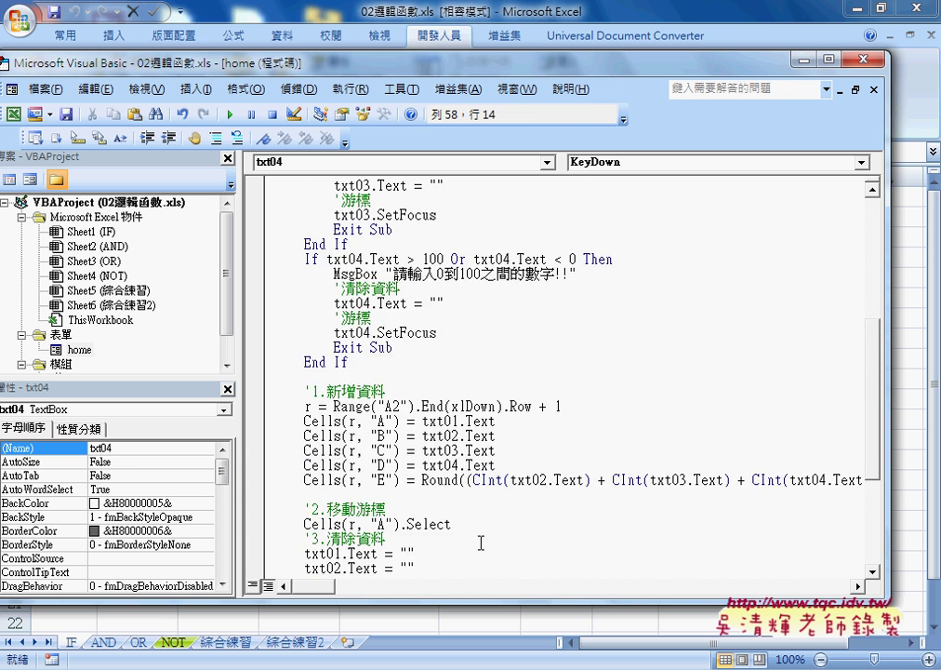
pyautogui.scroll(3, 481, 542)
pyautogui.scroll(2, 479, 542)
pyautogui.scroll(2, 479, 542)
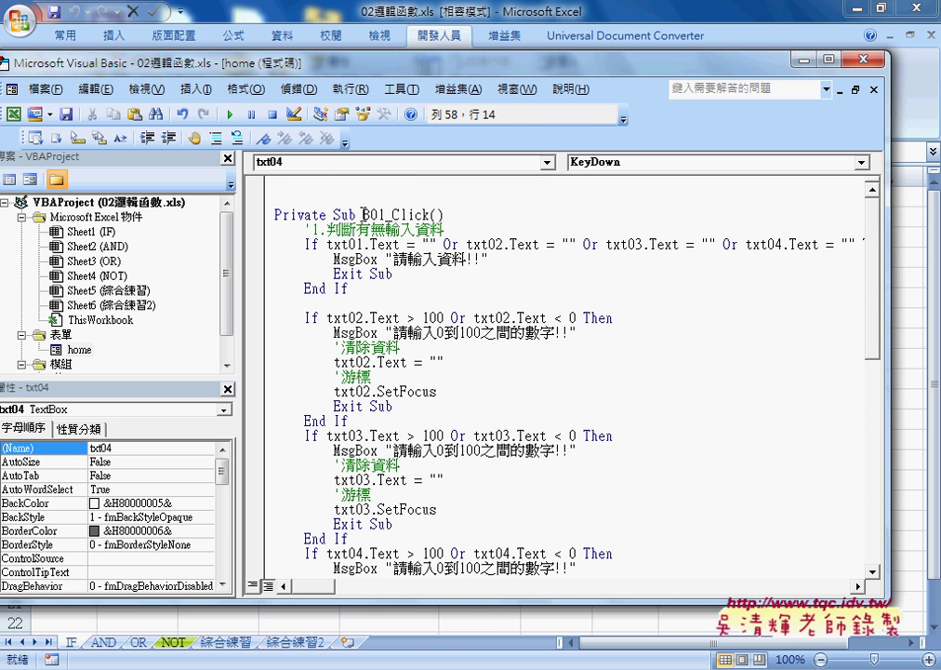
# Step: Dismiss the compile error and select the B01_Click procedure name at the top of the module
pyautogui.click(365, 214)
pyautogui.click(446, 416)
pyautogui.scroll(7, 441, 392)
pyautogui.scroll(5, 439, 396)
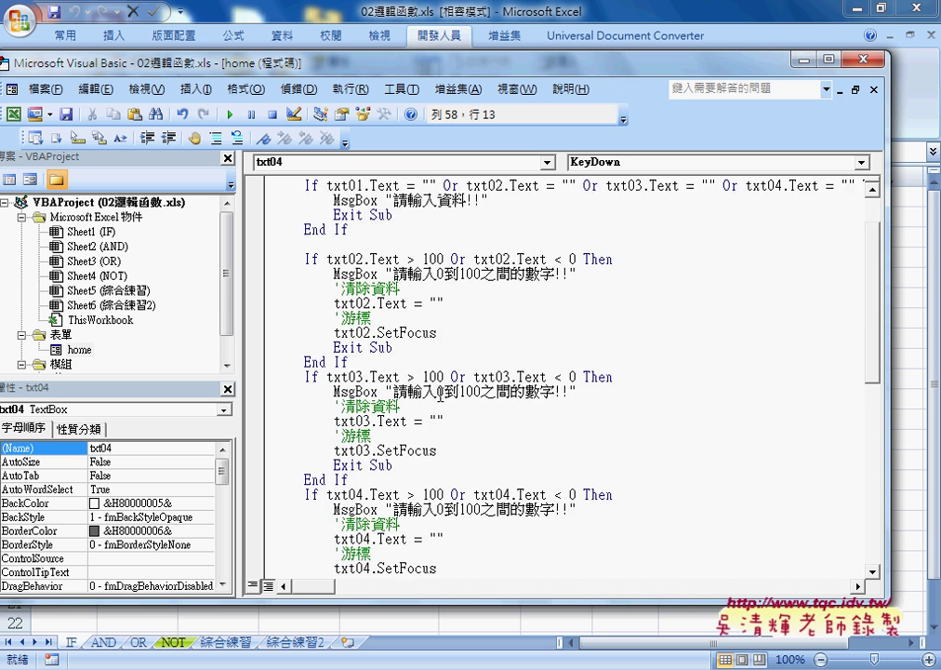
pyautogui.scroll(1, 440, 395)
pyautogui.moveTo(363, 214); pyautogui.dragTo(431, 213)
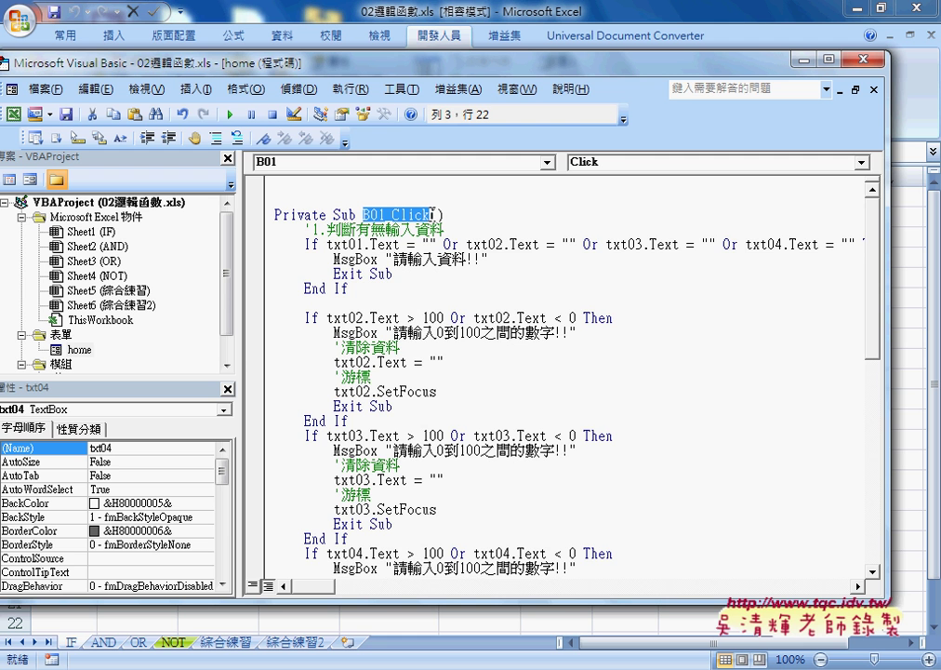
pyautogui.scroll(-3, 436, 358)
pyautogui.scroll(-6, 435, 358)
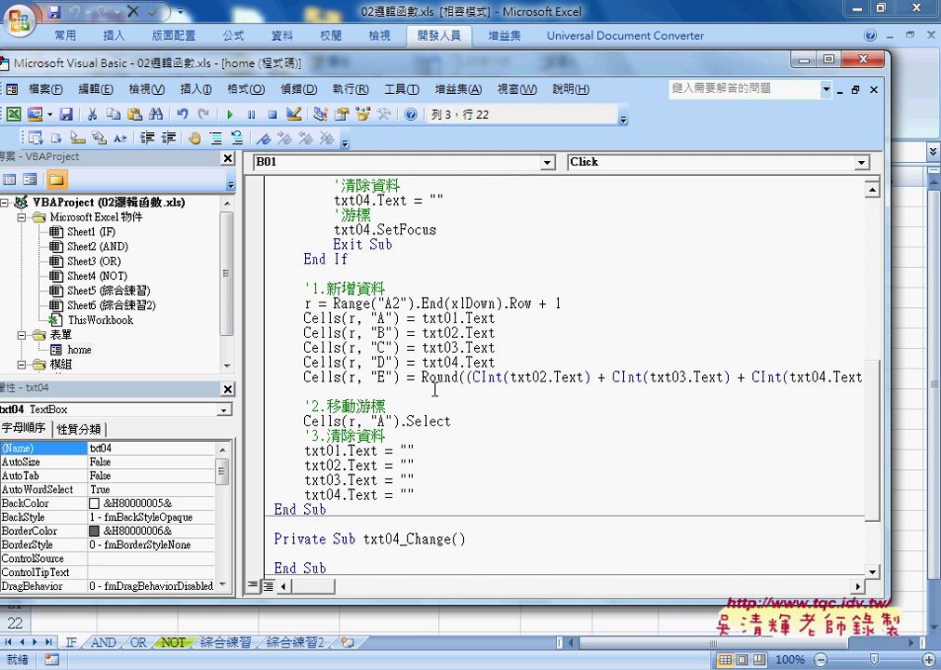
pyautogui.scroll(-2, 436, 358)
pyautogui.write('call')
# Step: Paste B01_Click after call so the If block reads Call B01_Click
pyautogui.click(397, 542)
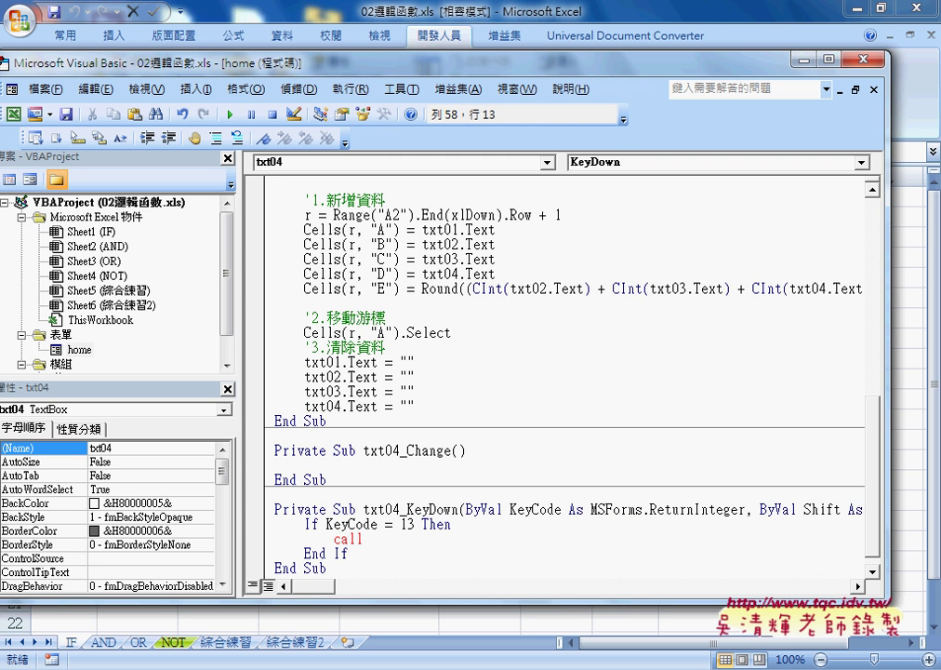
pyautogui.hotkey('ctrl', 'v')
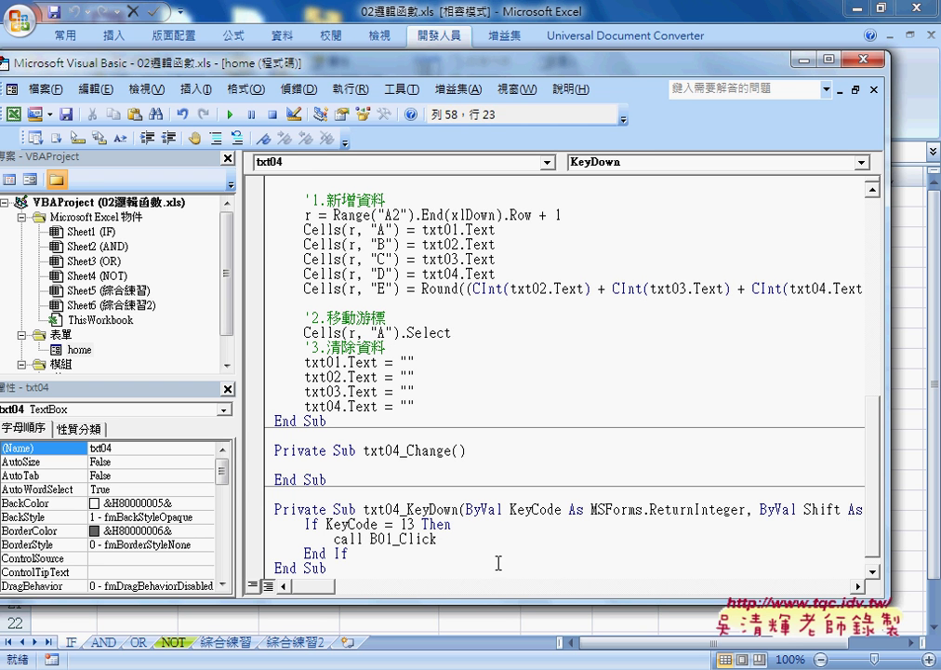
pyautogui.press('Down')
pyautogui.press('Down')
pyautogui.click(324, 523)
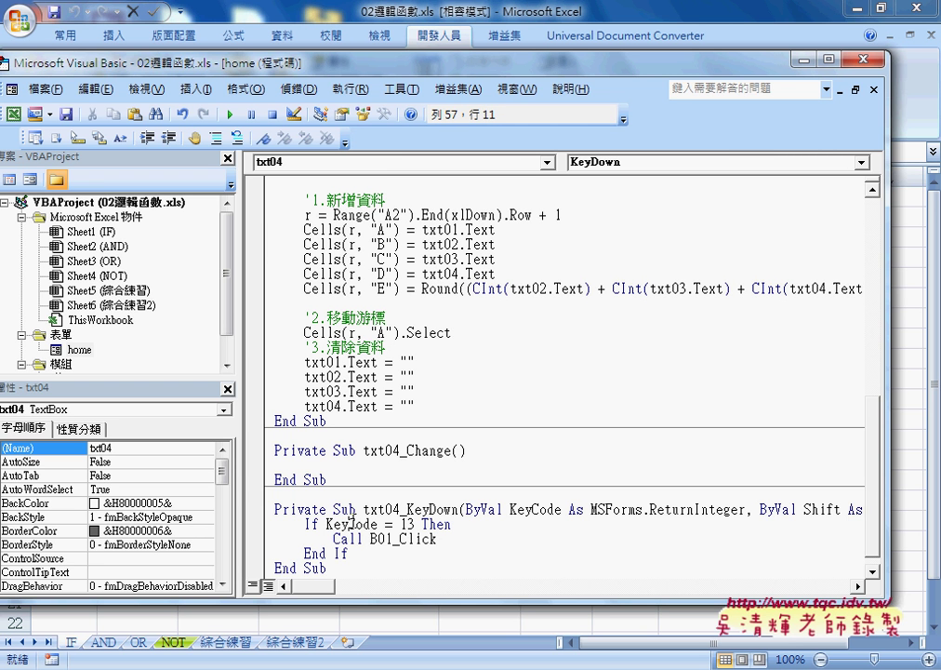
pyautogui.click(411, 540)
pyautogui.click(342, 525)
# Step: Enter DDD with scores 89, 85 and 89 in the form, add it as row 11, then close it
pyautogui.click(871, 59)
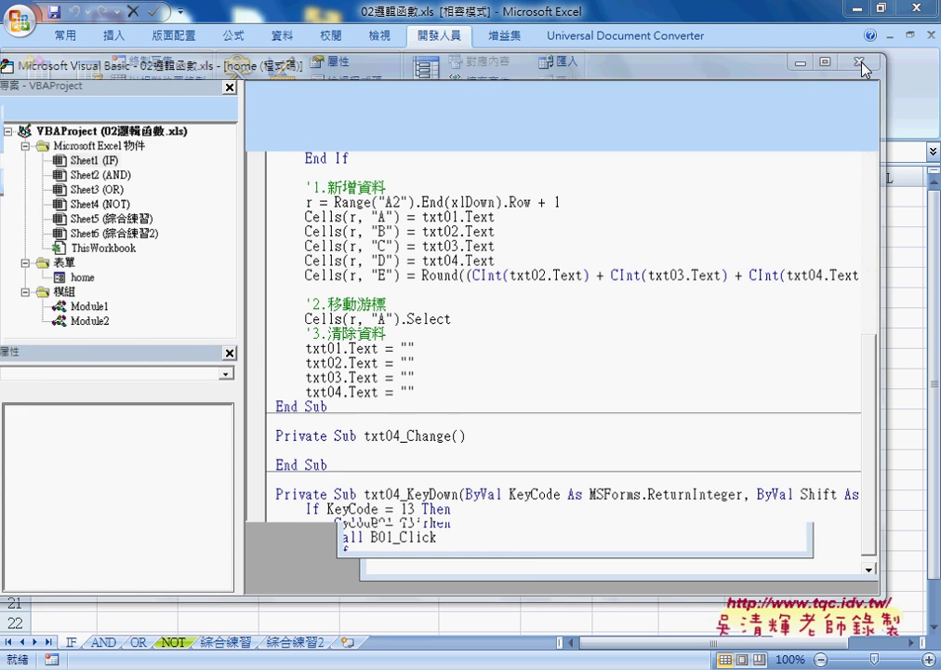
pyautogui.click(755, 291)
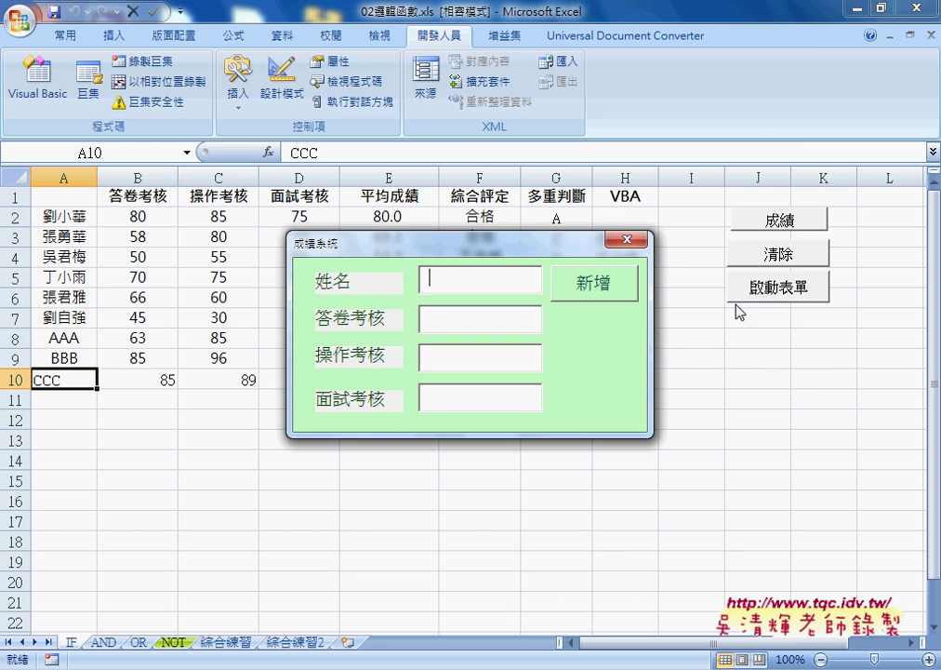
pyautogui.write('DD')
pyautogui.write('D')
pyautogui.write('8')
pyautogui.write('9')
pyautogui.press('Tab')
pyautogui.write('85')
pyautogui.press('Tab')
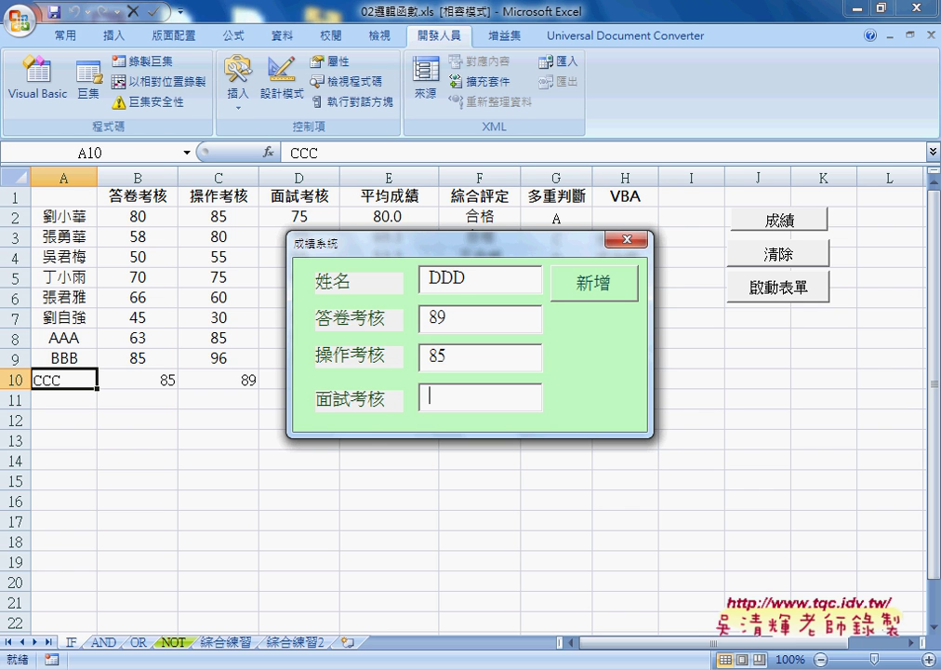
pyautogui.write('89')
pyautogui.click(569, 296)
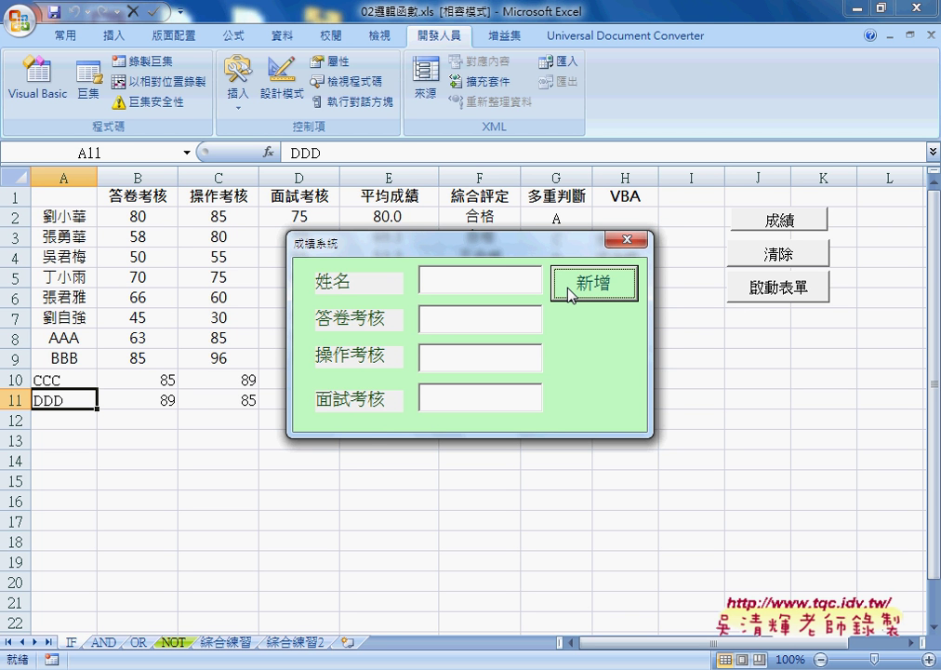
pyautogui.click(628, 240)
# Step: Show the index.html notes and highlight the txt04_KeyDown procedure and its If KeyCode = 13 block
pyautogui.click(219, 668)
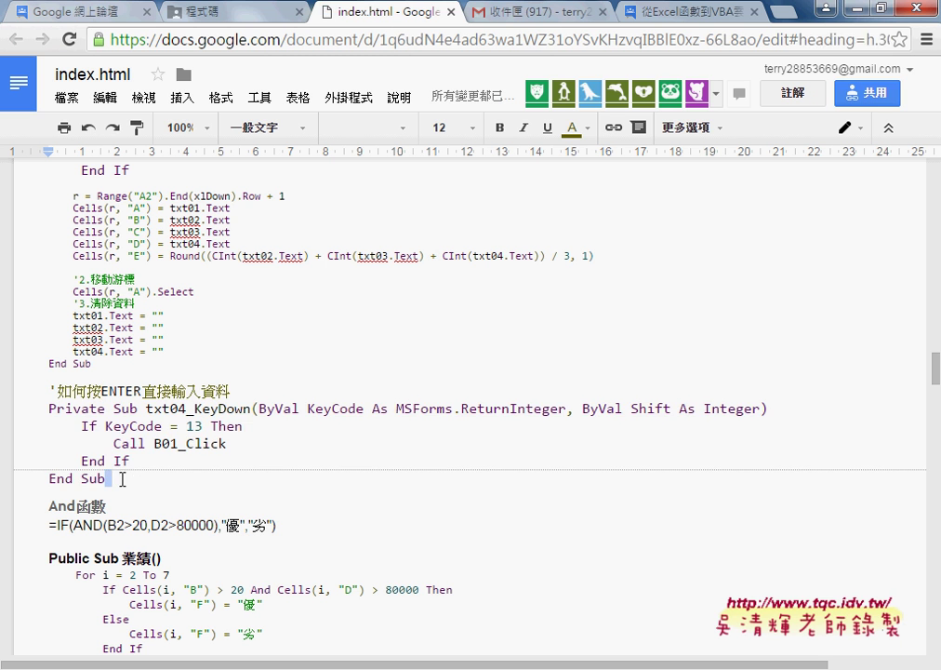
pyautogui.moveTo(109, 479); pyautogui.dragTo(35, 403)
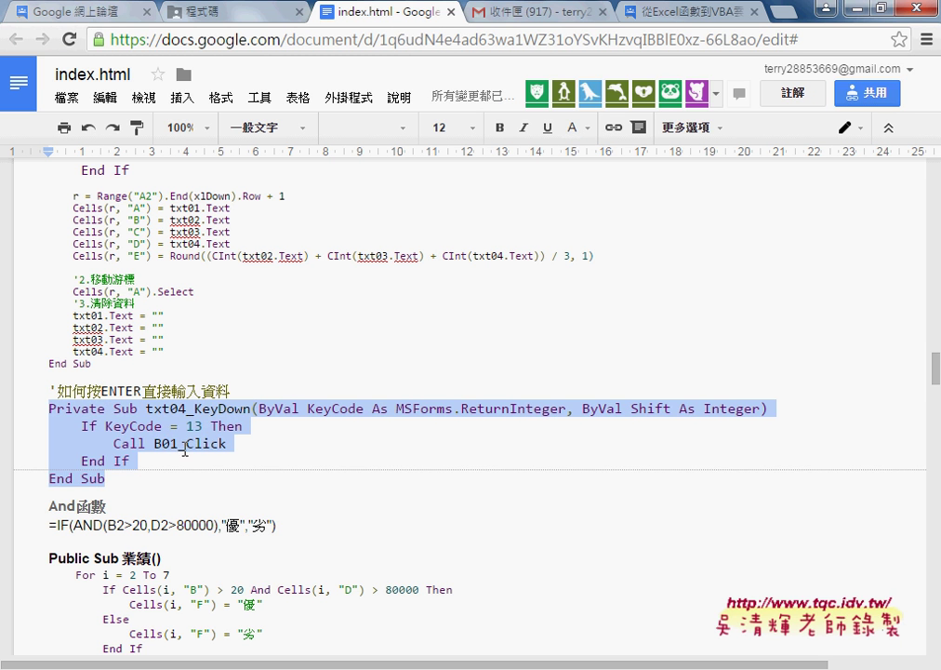
pyautogui.moveTo(130, 461); pyautogui.dragTo(37, 423)
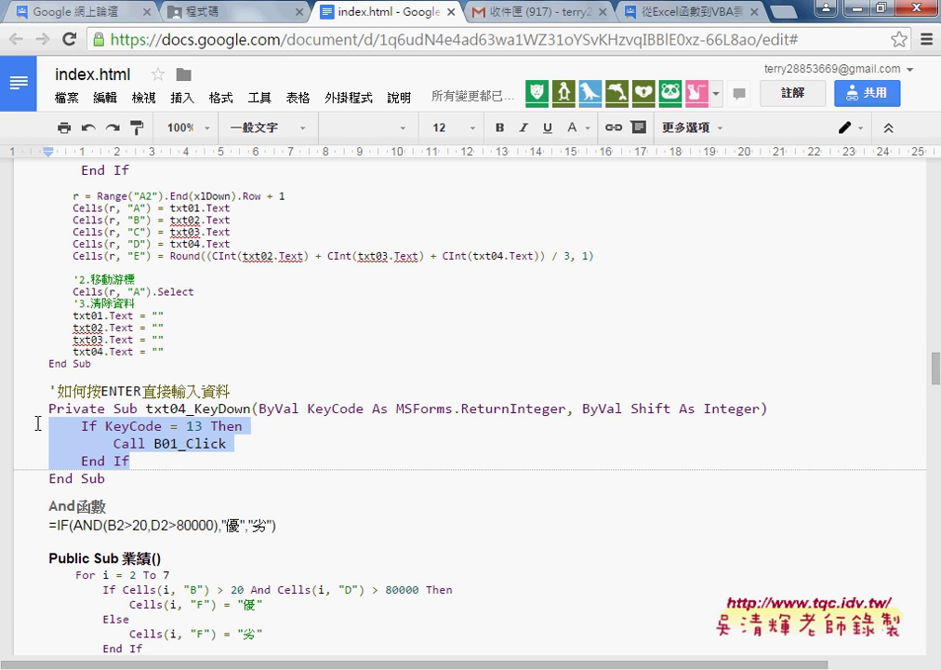
pyautogui.click(249, 444)
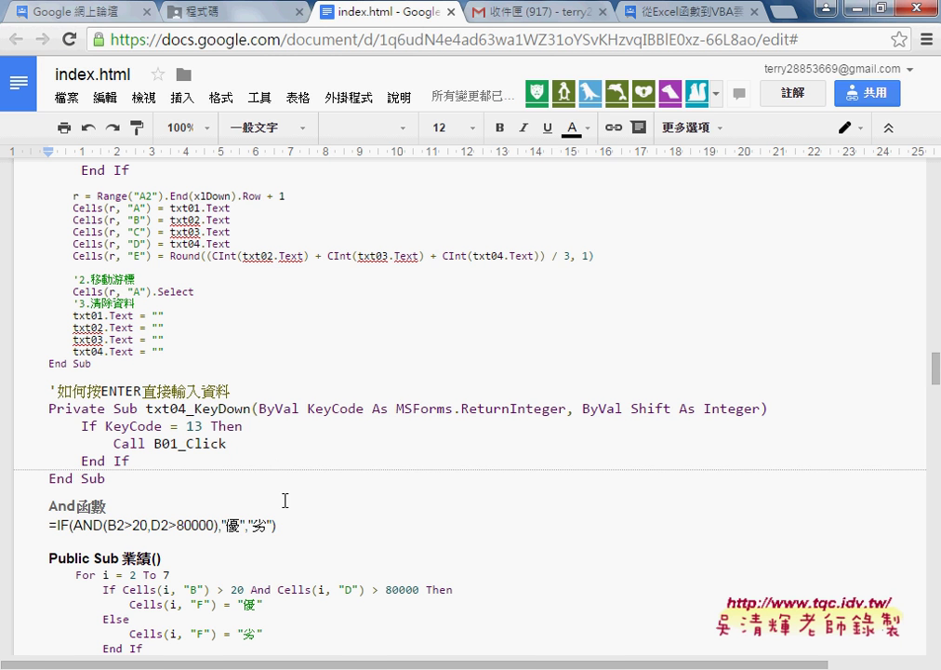
# Step: Switch back to Excel and flip between 綜合練習 and 綜合練習2, ending on 綜合練習
pyautogui.hotkey('alt', 'Tab')
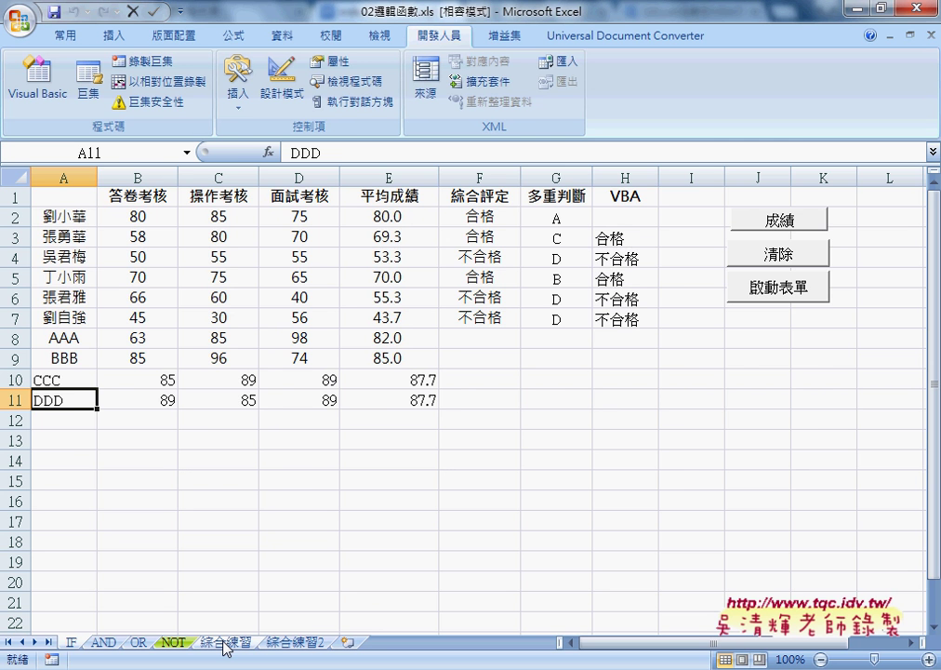
pyautogui.click(225, 644)
pyautogui.click(297, 644)
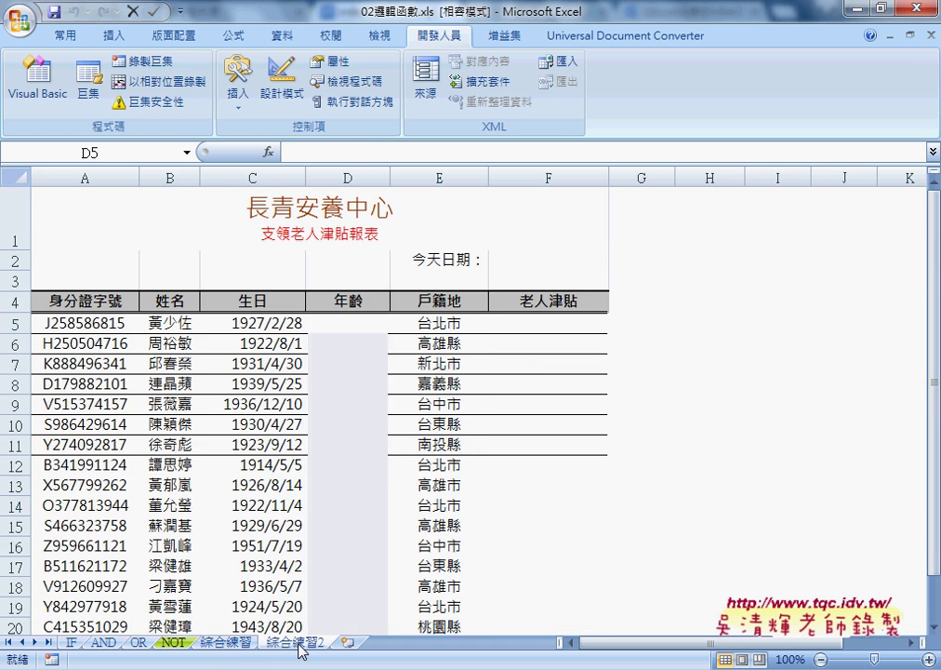
pyautogui.click(233, 645)
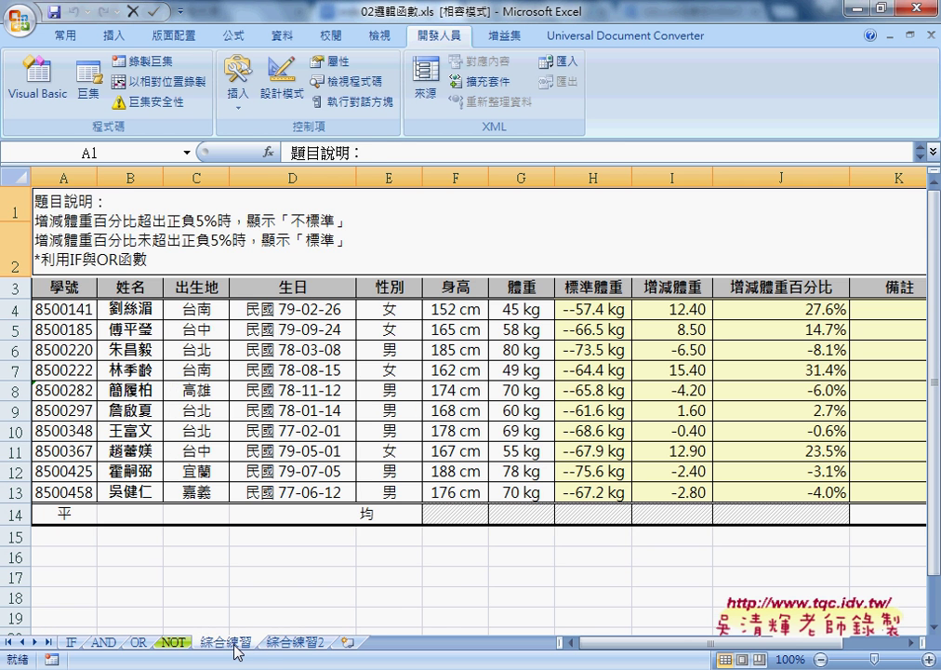
pyautogui.click(296, 643)
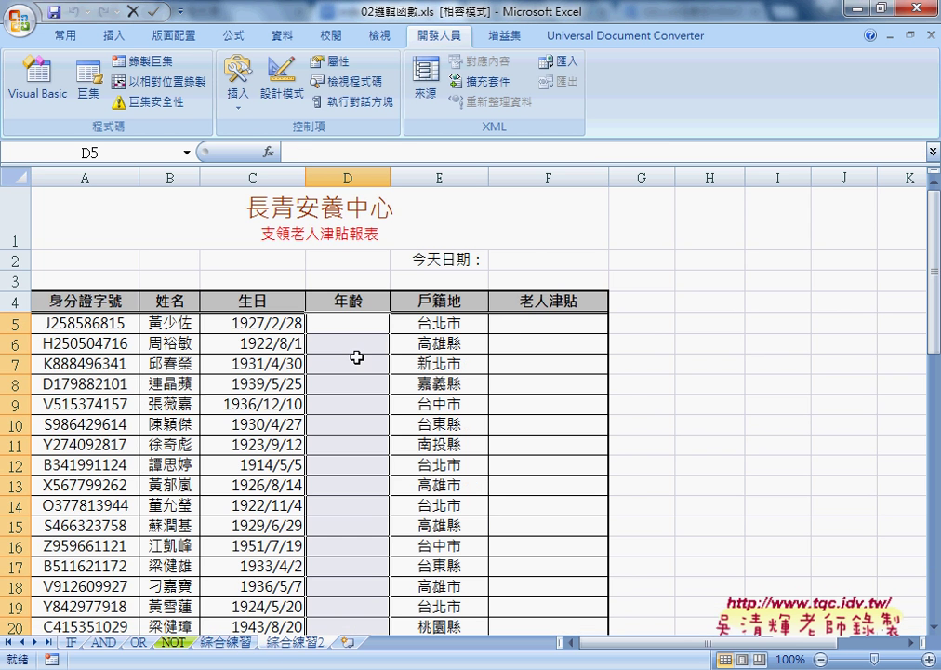
pyautogui.click(233, 644)
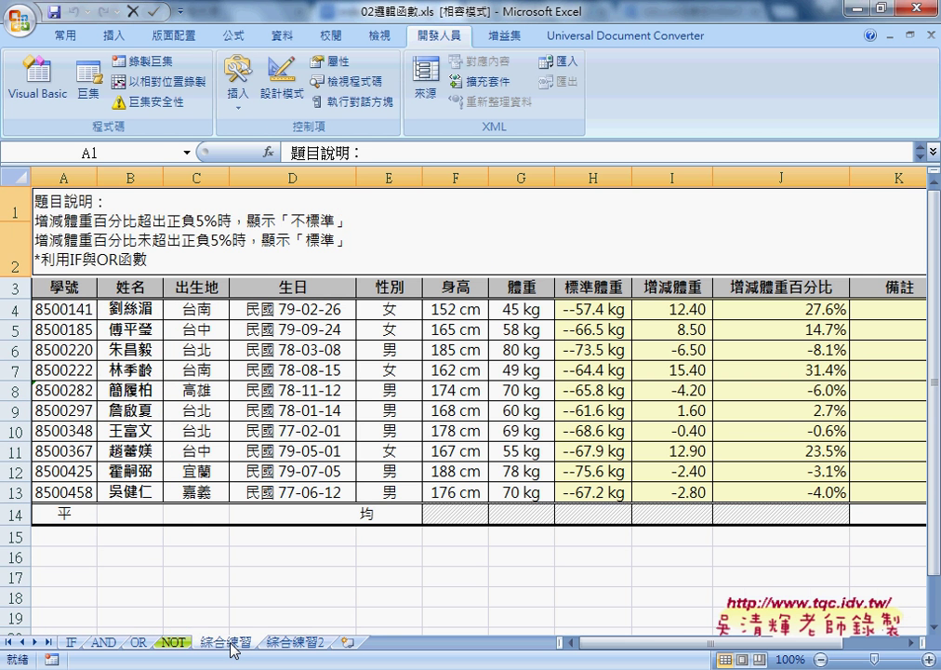
# Step: Bring the 範例檔 Explorer window forward and select 03日期與時間函數.xls
pyautogui.moveTo(214, 665)
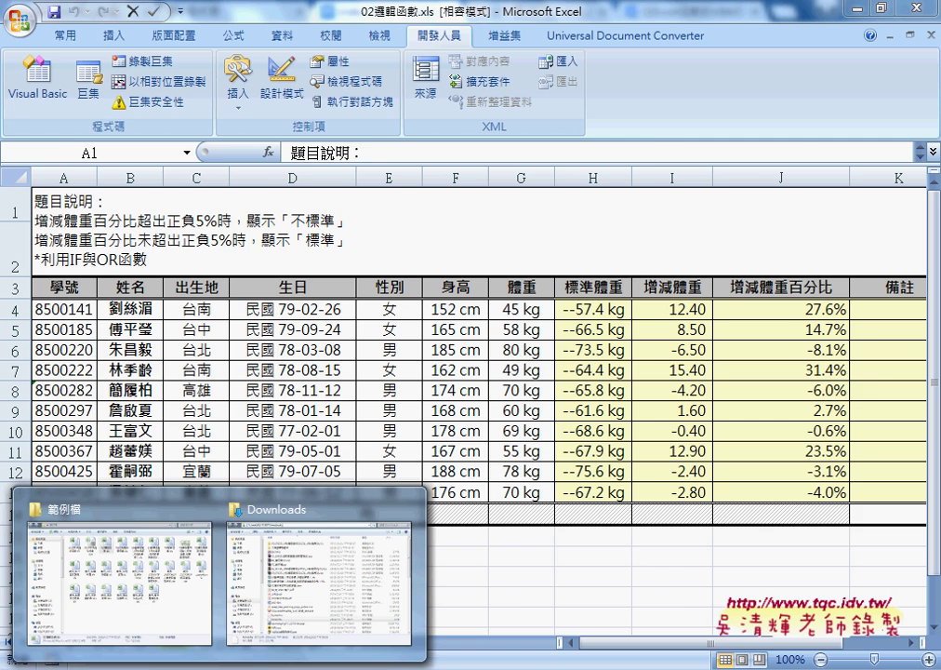
pyautogui.click(146, 583)
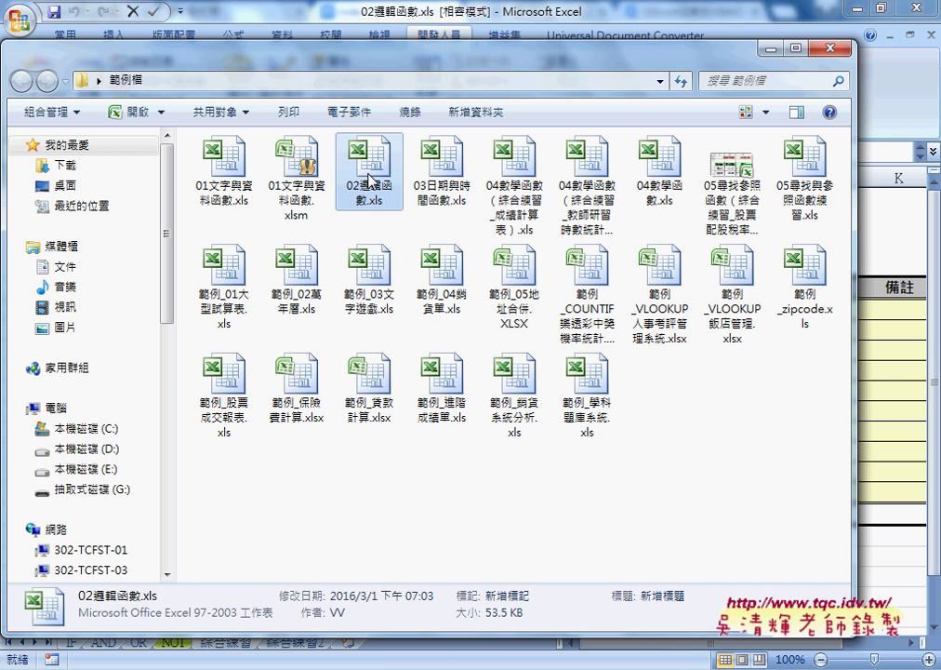
pyautogui.click(454, 177)
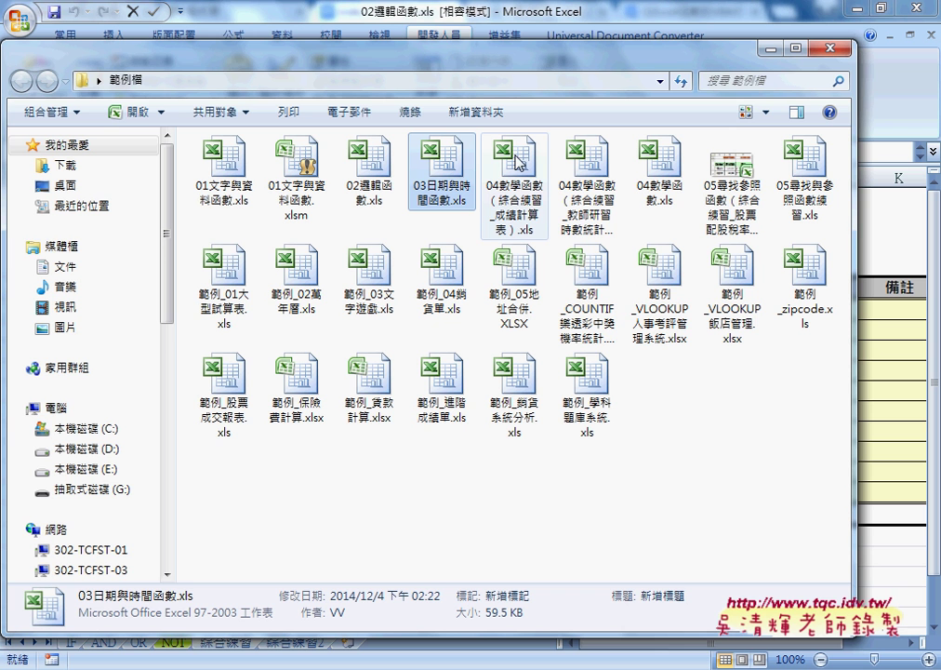